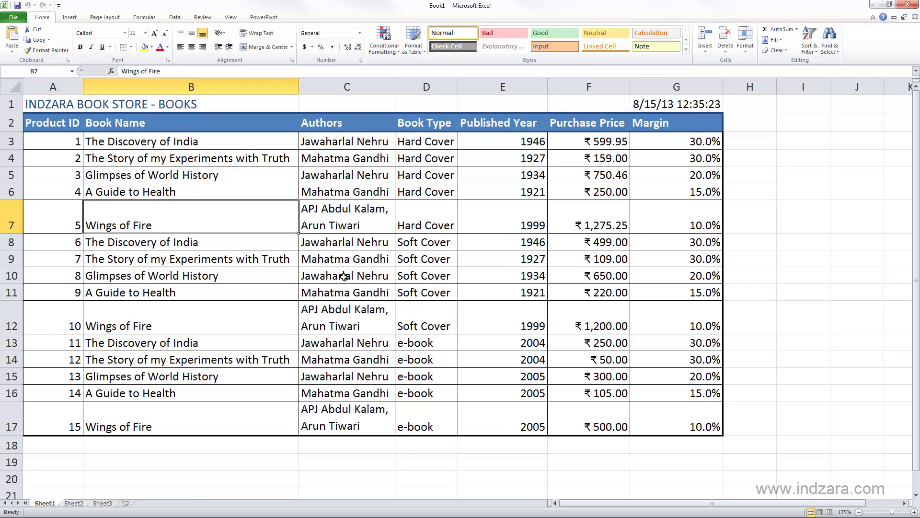
With an author cell selected, open Find from Find & Select, reposition the window, then close it
click(345, 276)
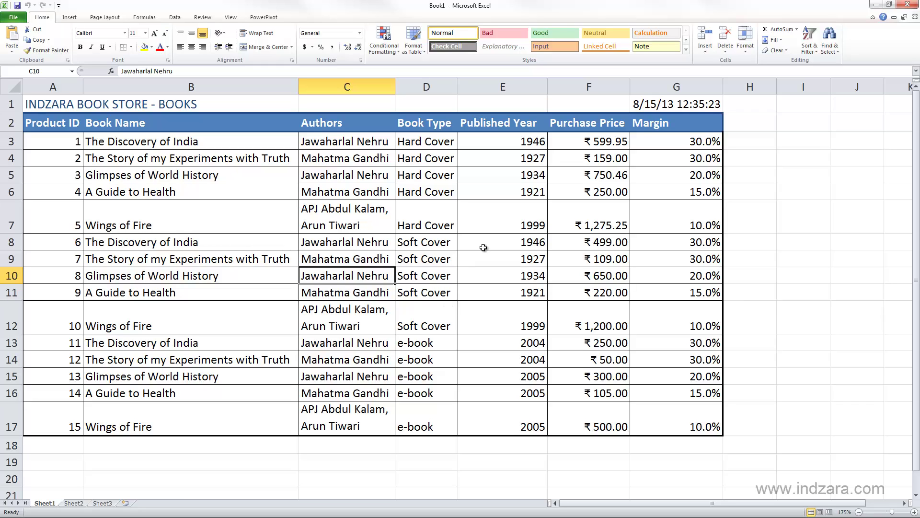
click(835, 55)
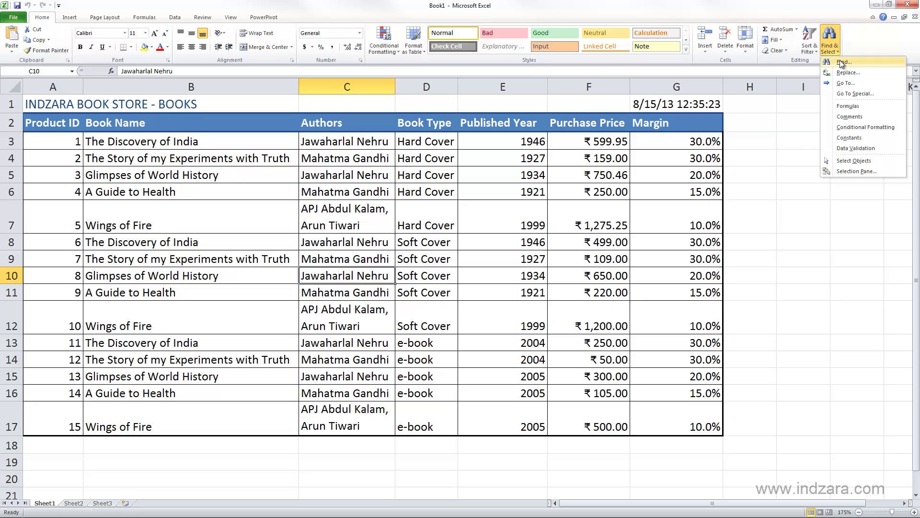
click(842, 63)
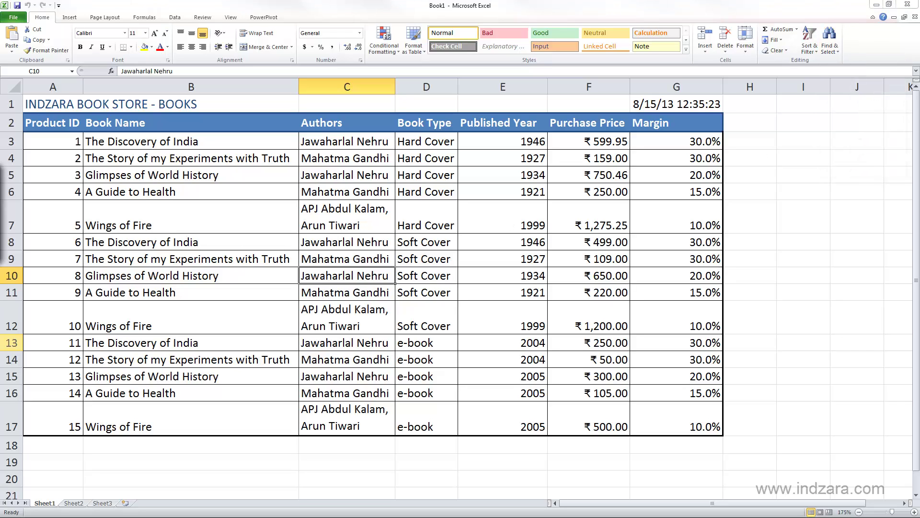
drag(225, 188, 255, 180)
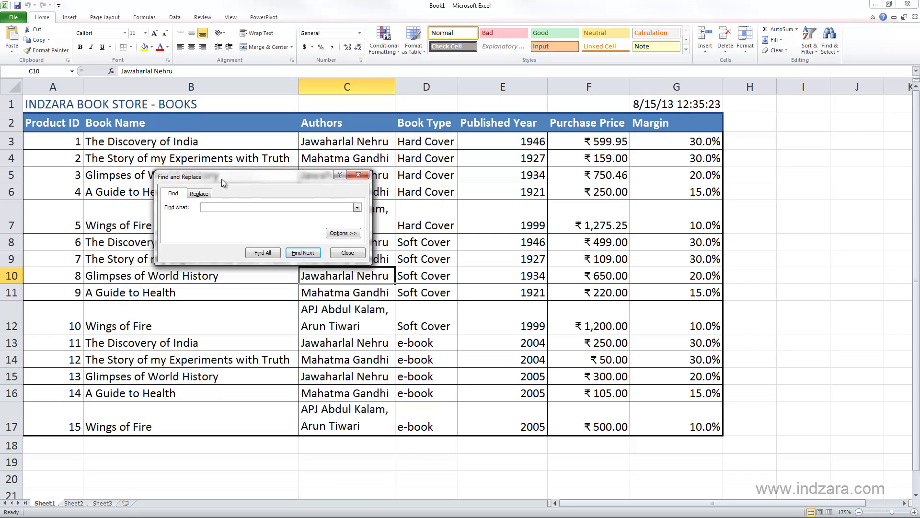
drag(222, 180, 237, 163)
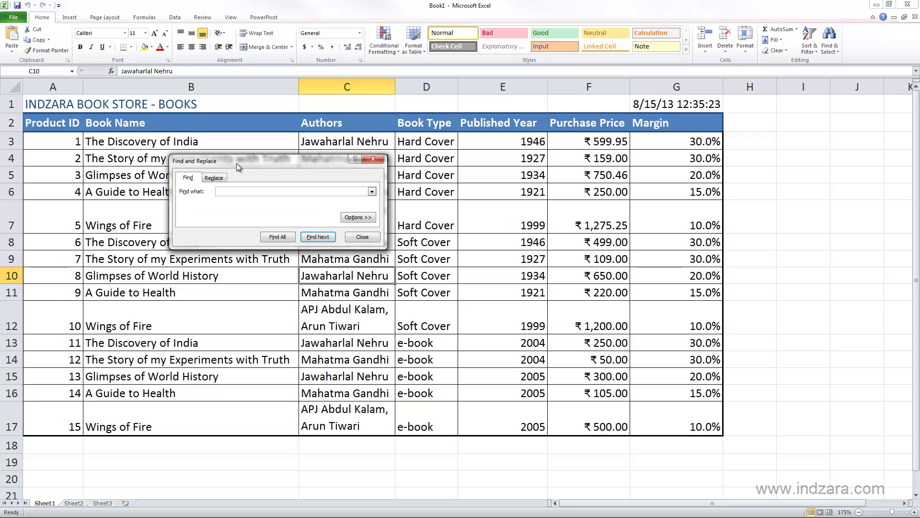
click(362, 237)
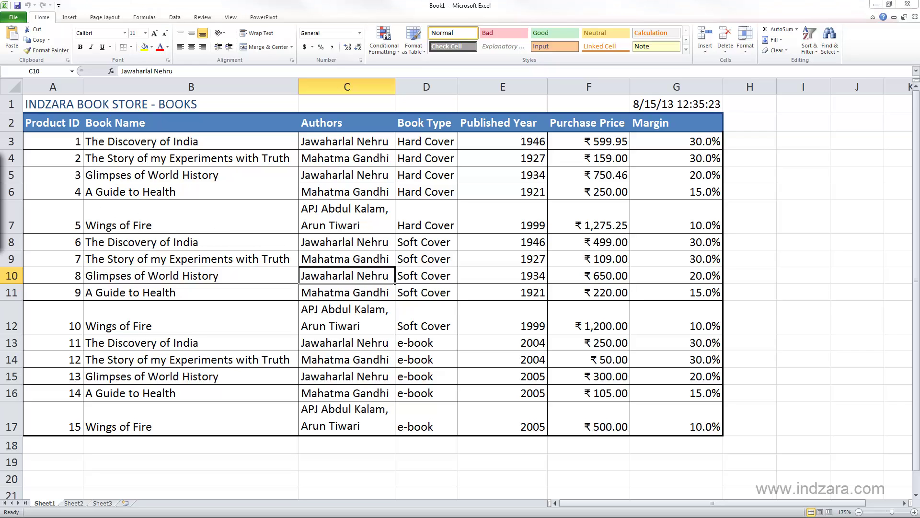
Reopen Find with Ctrl+F, centre it over the sheet, and enter 'book' as the search text
key(ctrl+f)
drag(181, 165, 326, 193)
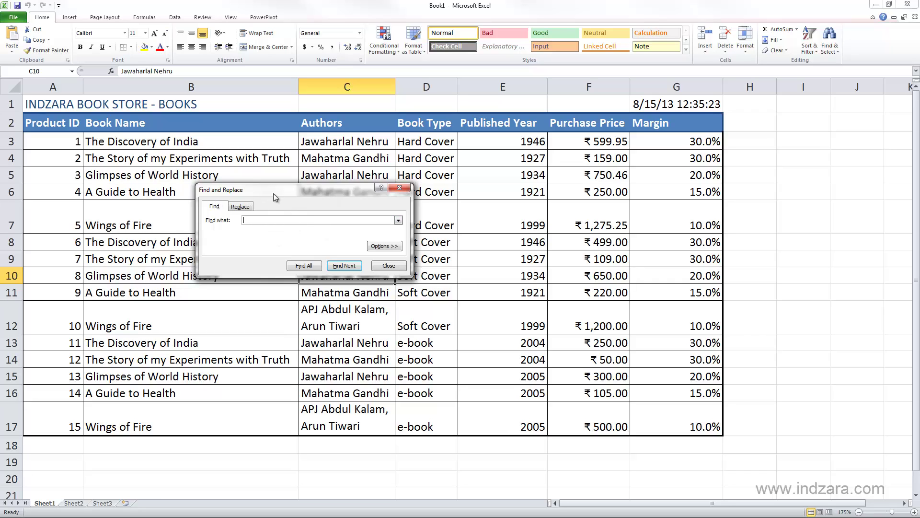
drag(290, 192, 298, 186)
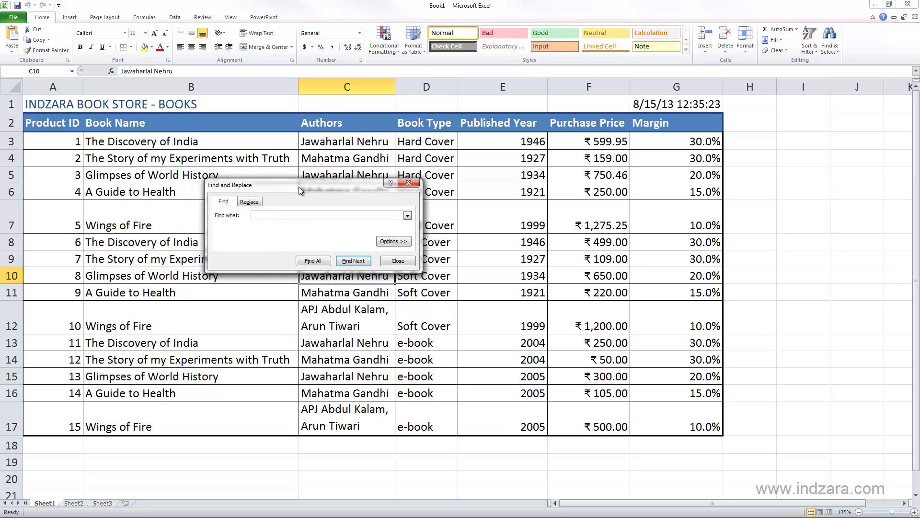
click(292, 214)
text(book)
Find All eight 'book' matches, enlarge the results list, and jump to the e-book cells D16 and D13
click(323, 264)
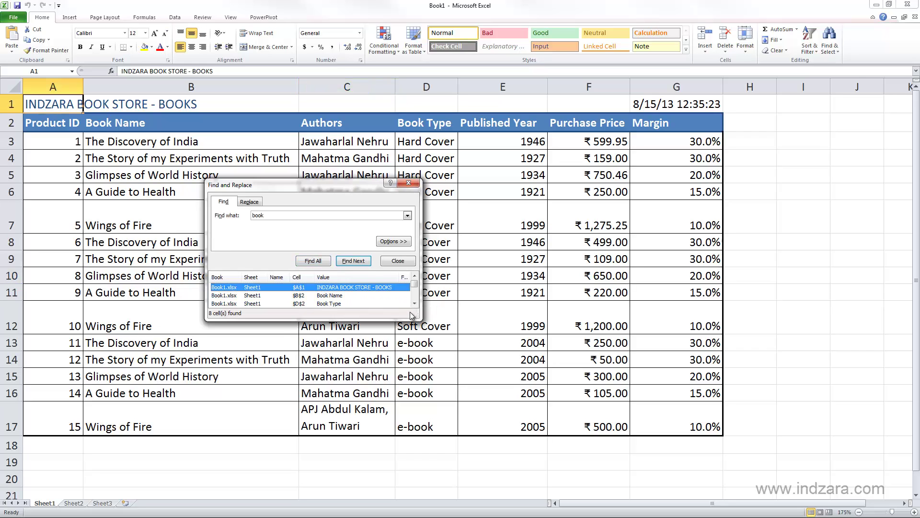
drag(412, 312, 449, 401)
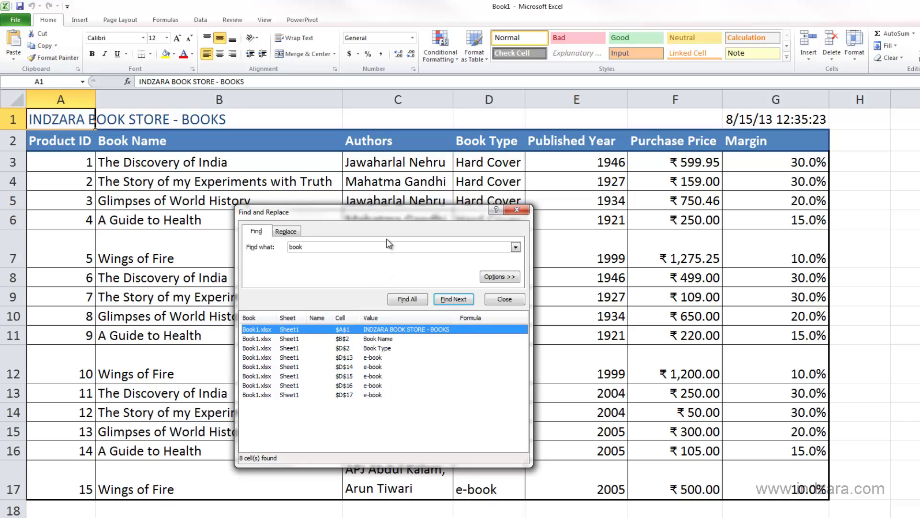
drag(393, 214, 433, 155)
click(415, 326)
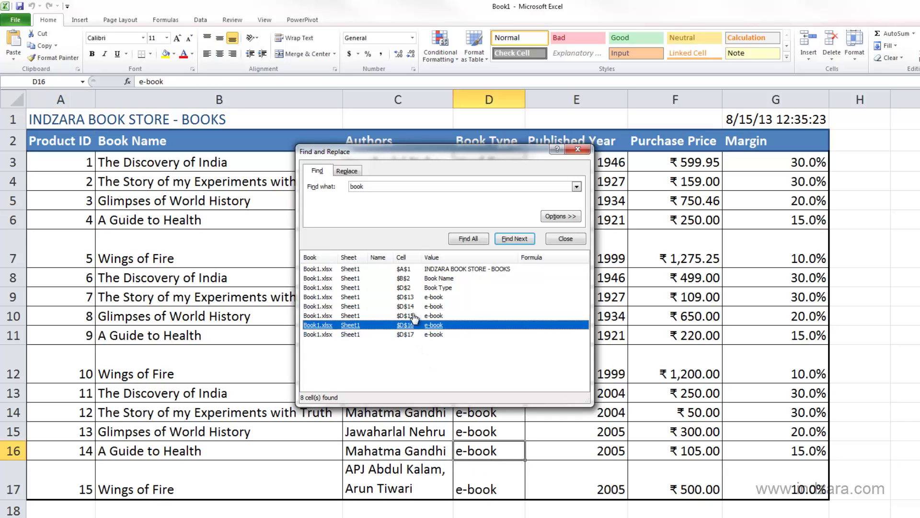
click(407, 297)
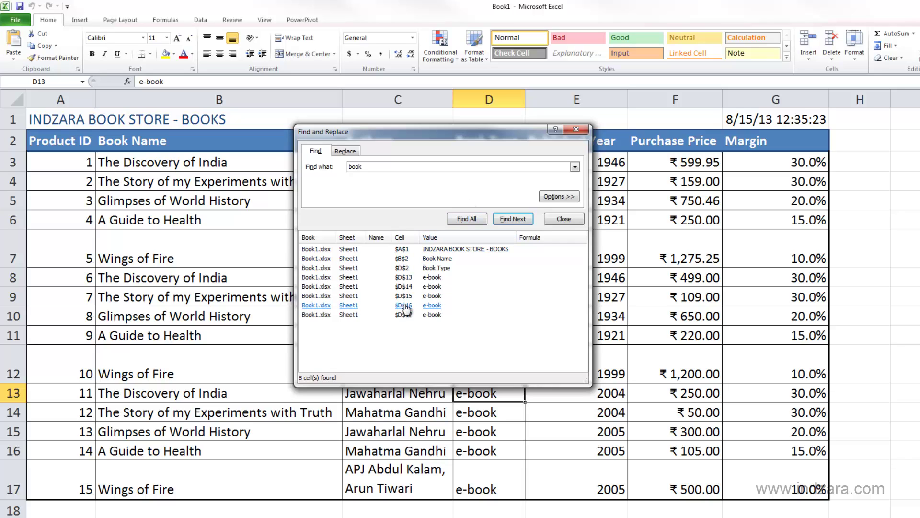
Step through the e-book matches D14, D15, D16 and D17 with Find Next
click(501, 221)
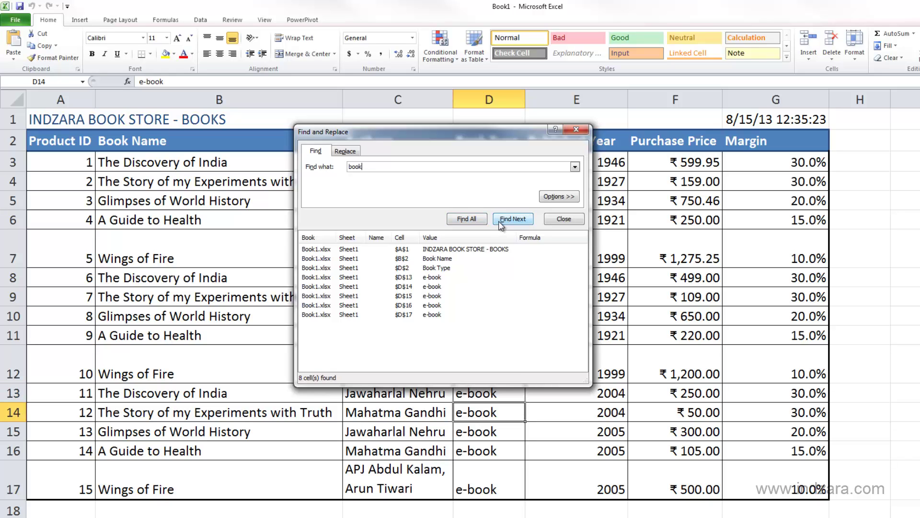
click(500, 222)
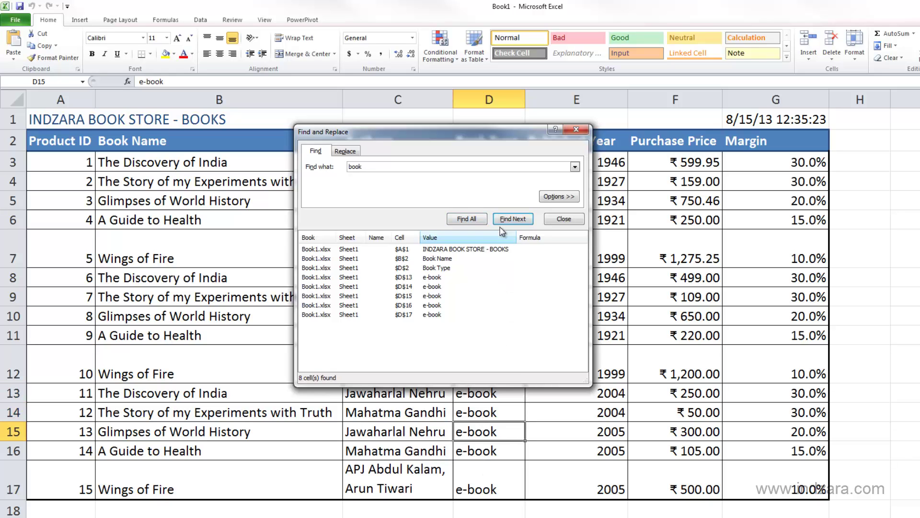
click(504, 223)
click(504, 224)
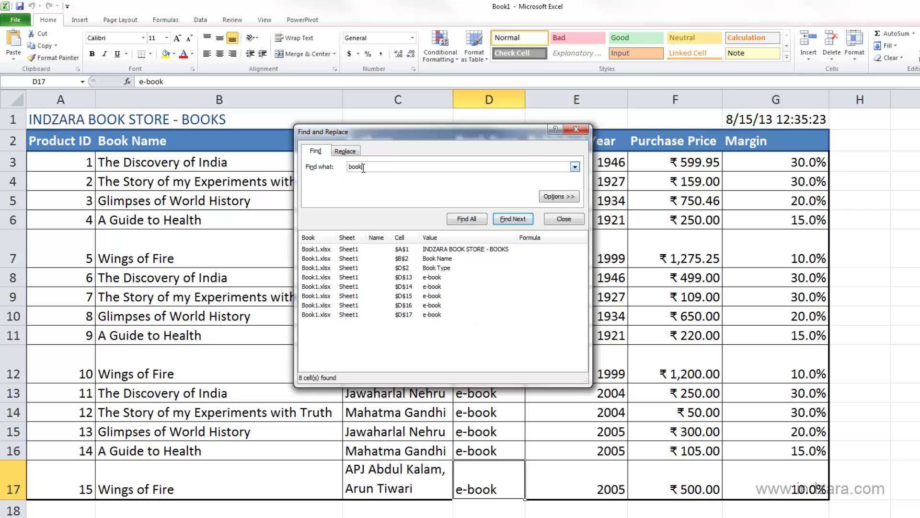
Search for 'BOOK' in capitals, list the same eight matches, and jump to the B2 heading
drag(367, 167, 349, 166)
text(BOOK)
click(452, 222)
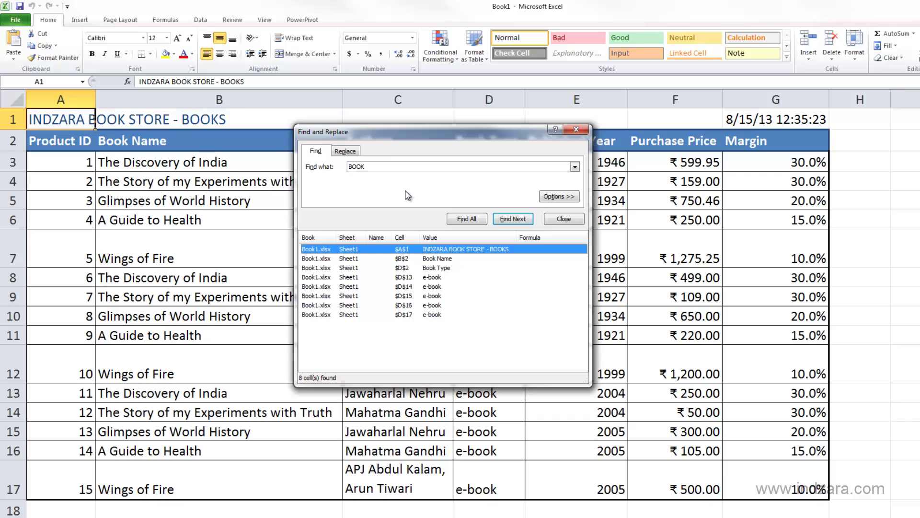
click(430, 259)
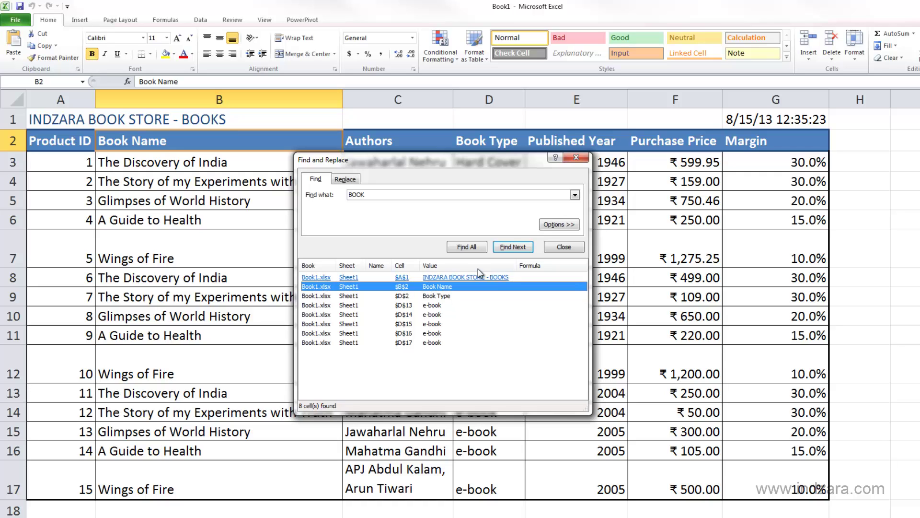
Run a case-sensitive BOOK search that finds only A1, then switch to Match entire cell contents
click(549, 225)
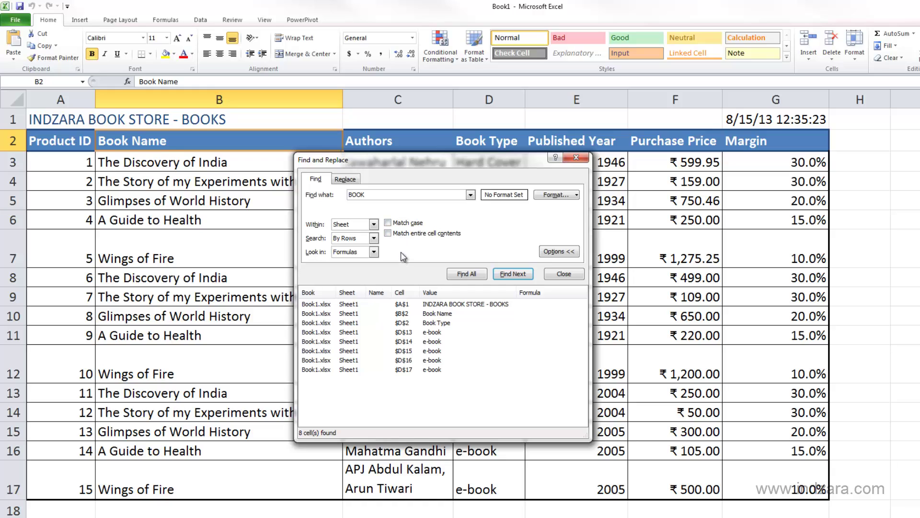
click(389, 223)
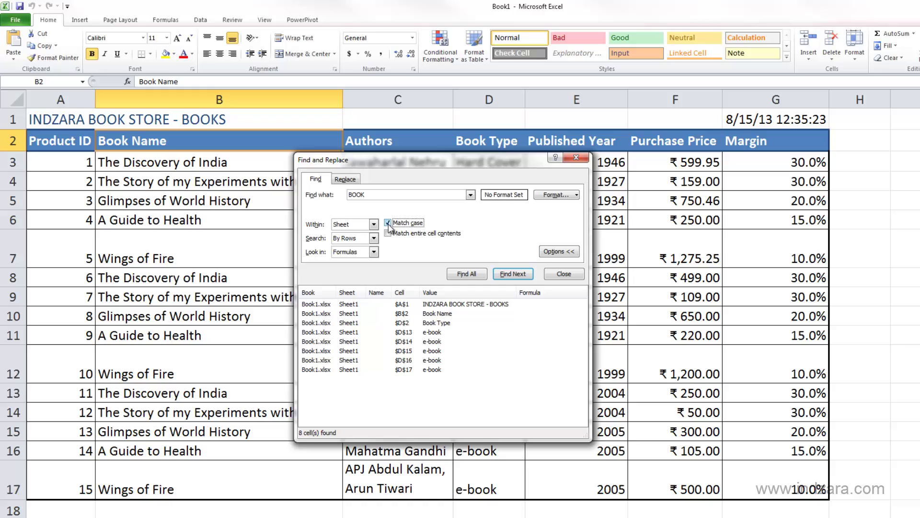
click(482, 276)
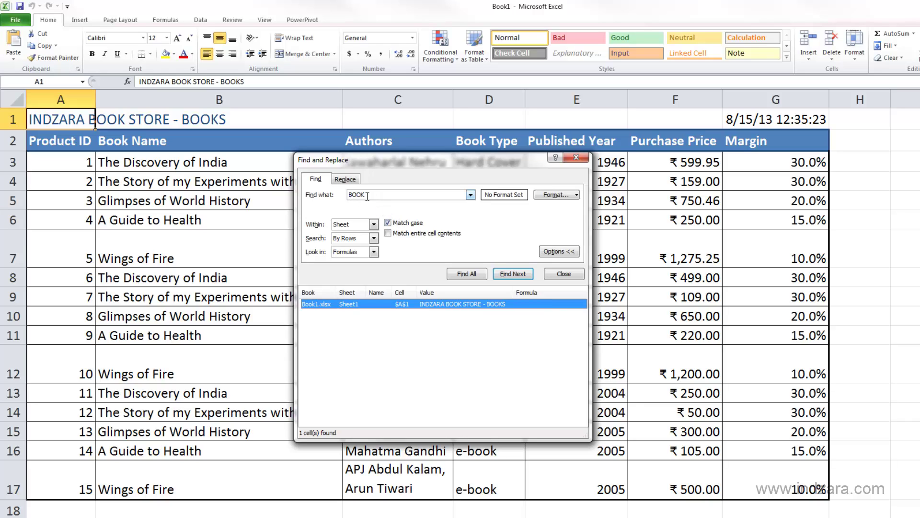
click(396, 225)
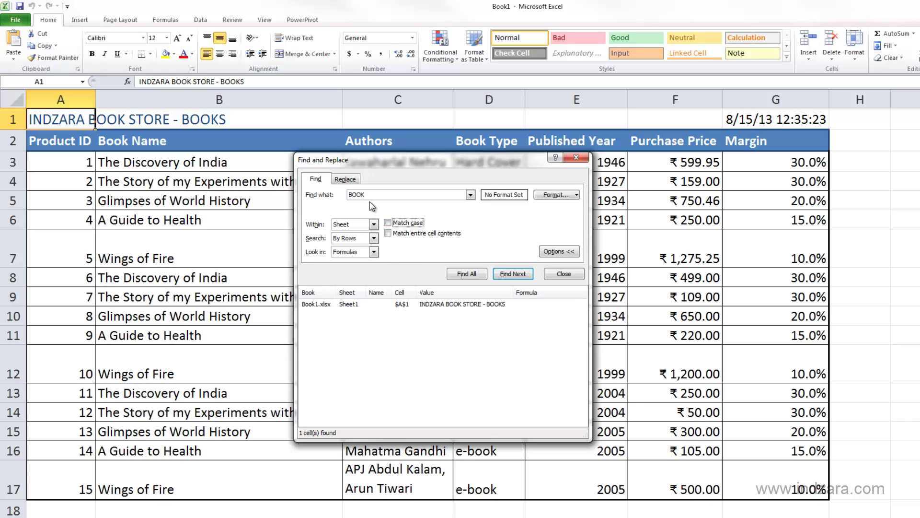
click(388, 233)
Rerun the whole-cell BOOK search, dismiss the no-match notice, and move the window off the table
click(475, 274)
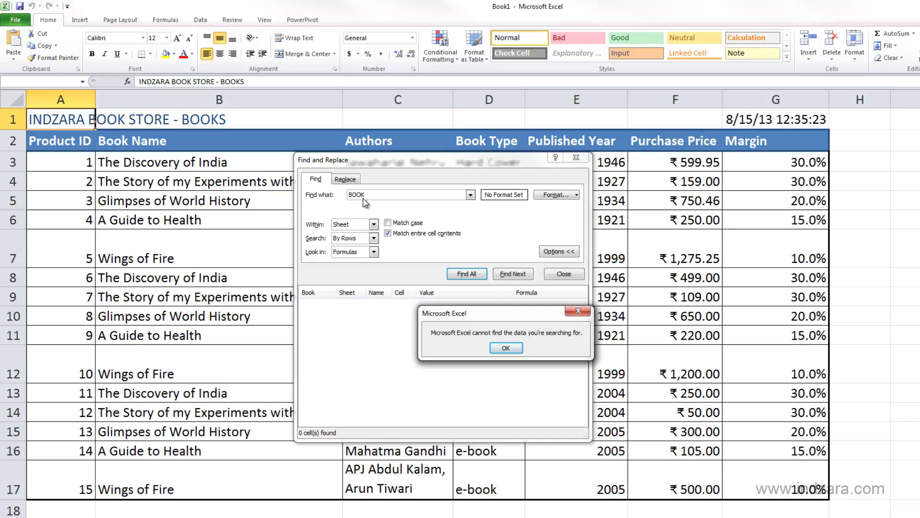
click(506, 348)
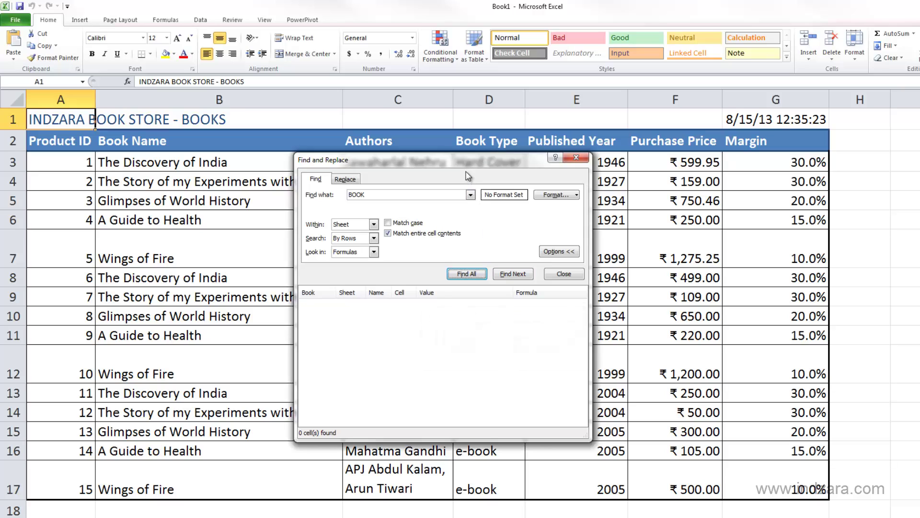
drag(510, 145, 541, 137)
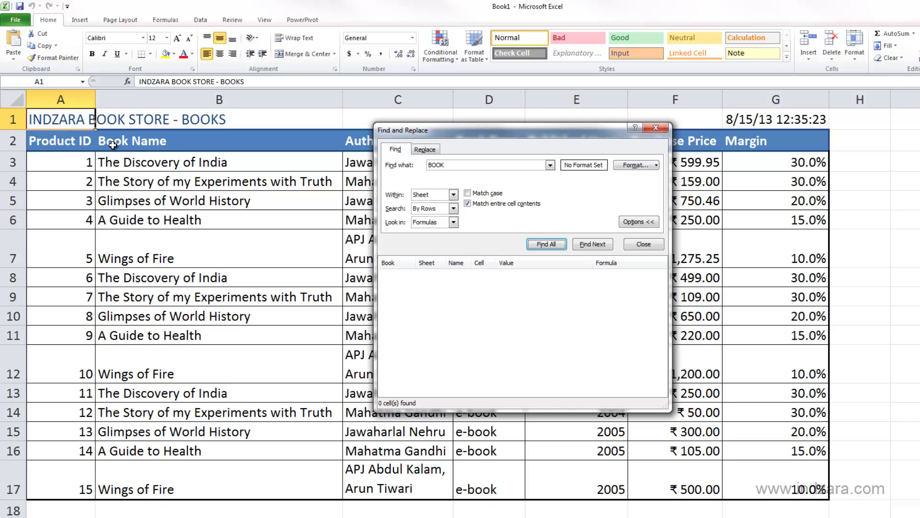
drag(540, 134, 545, 64)
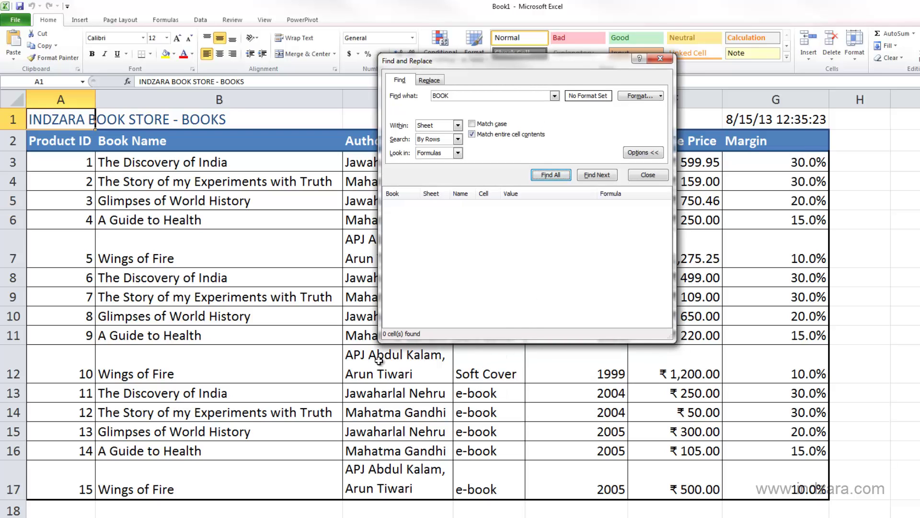
drag(433, 88, 317, 91)
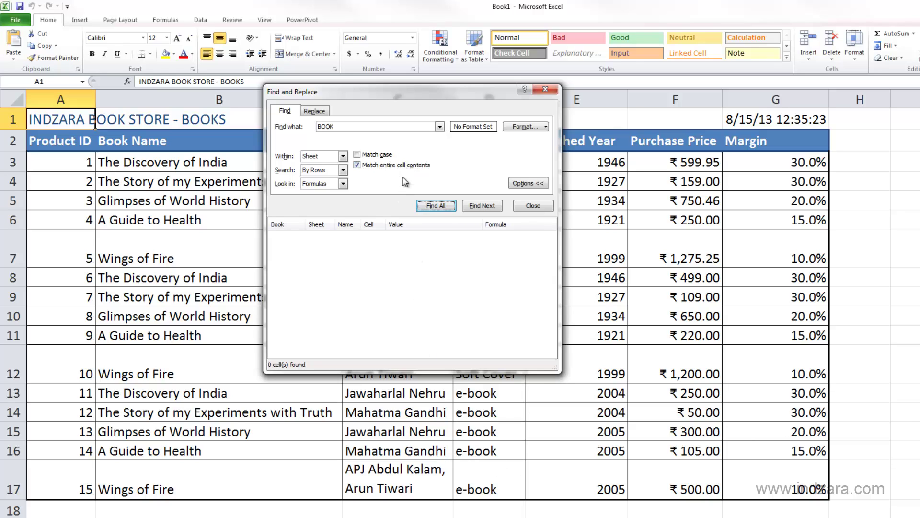
Untick Match entire cell contents and move the window right to reveal the Authors and Book Type columns
click(339, 127)
click(363, 166)
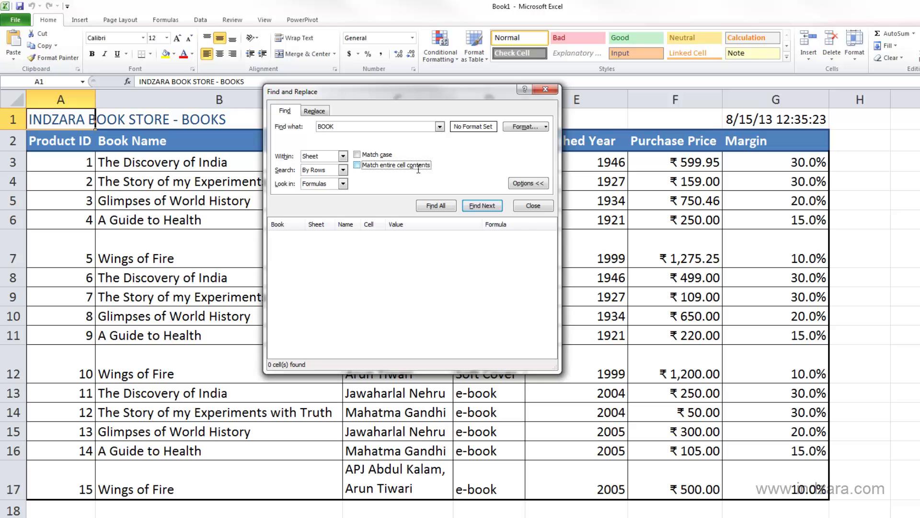
drag(427, 99, 640, 175)
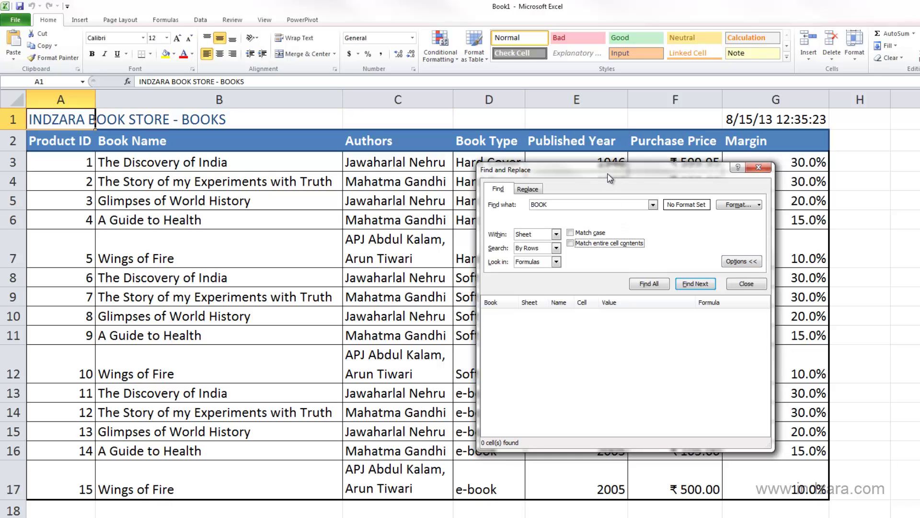
drag(621, 179, 665, 181)
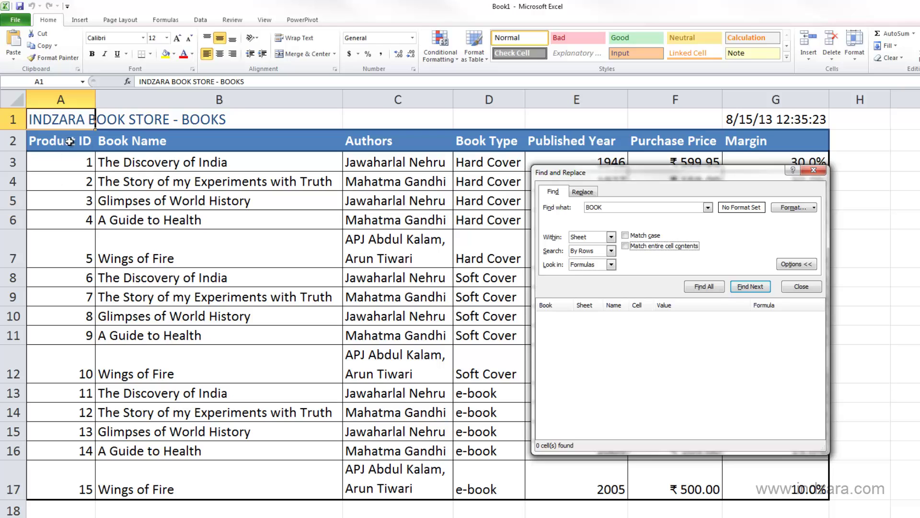
Select A2:E10 and list all 7 BOOK matches: headers B2, D2 and e-books D13–D17
drag(66, 144, 738, 478)
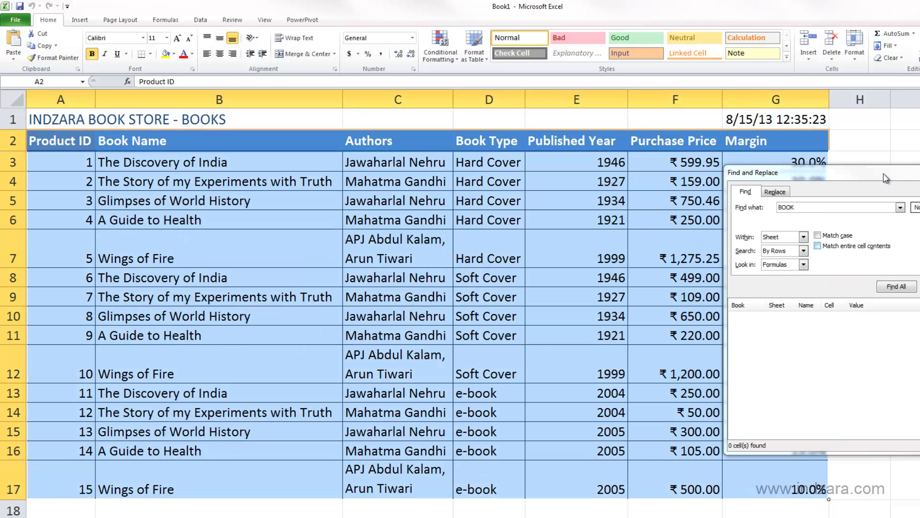
drag(883, 173, 681, 173)
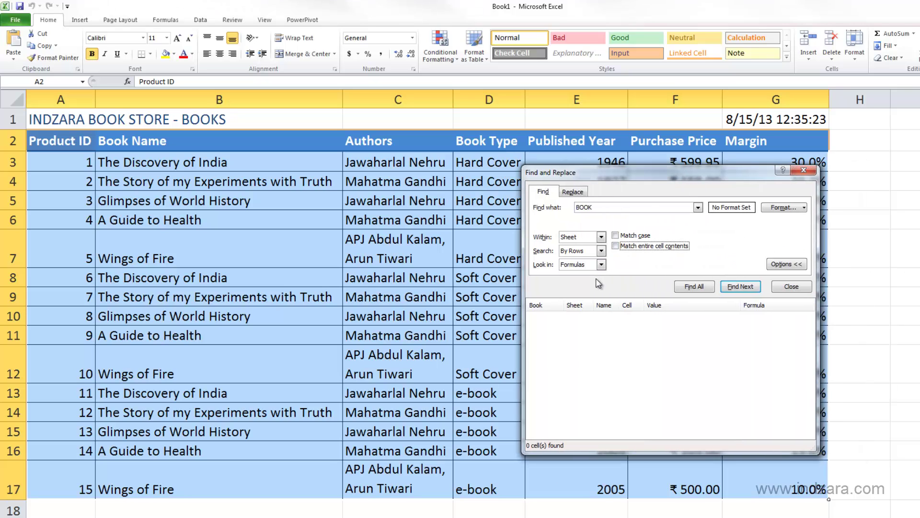
click(686, 288)
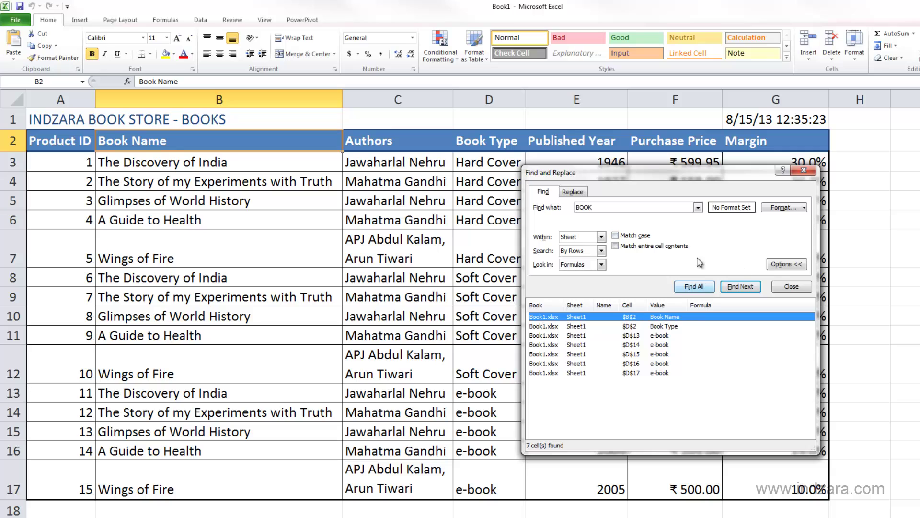
drag(665, 180, 658, 173)
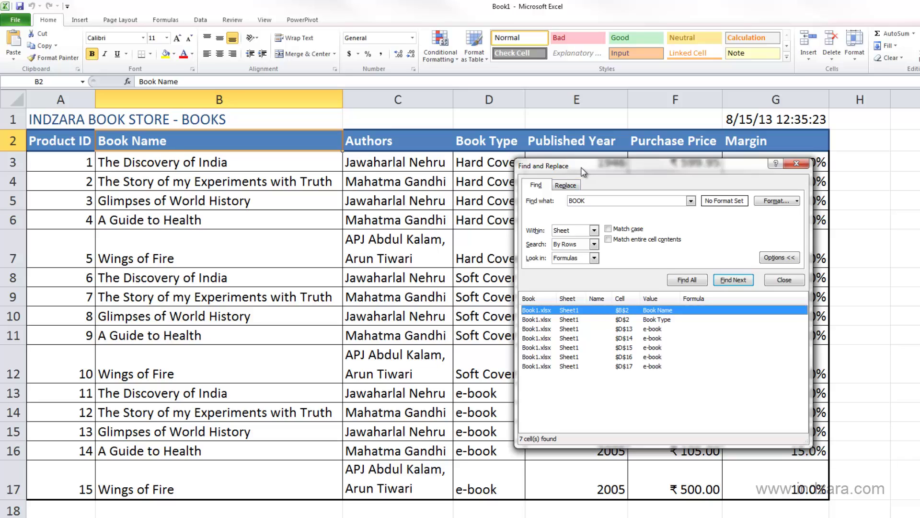
drag(584, 167, 577, 168)
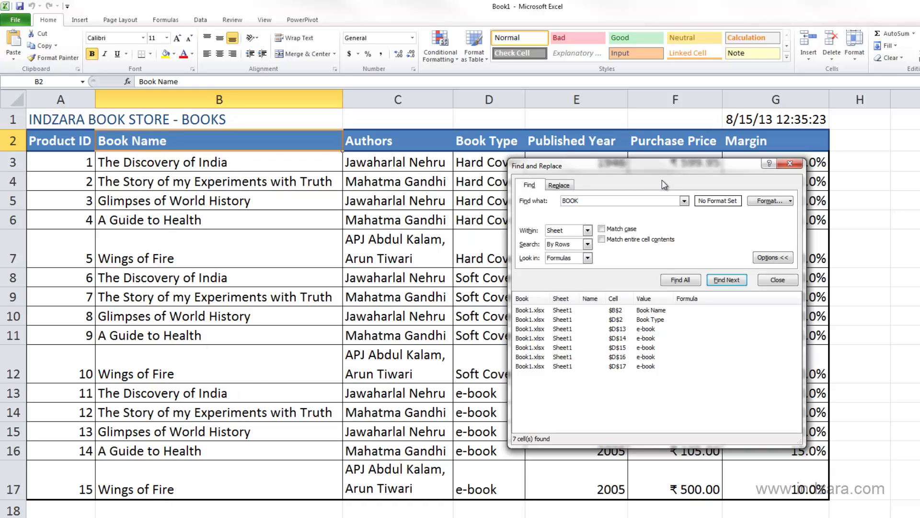
click(681, 280)
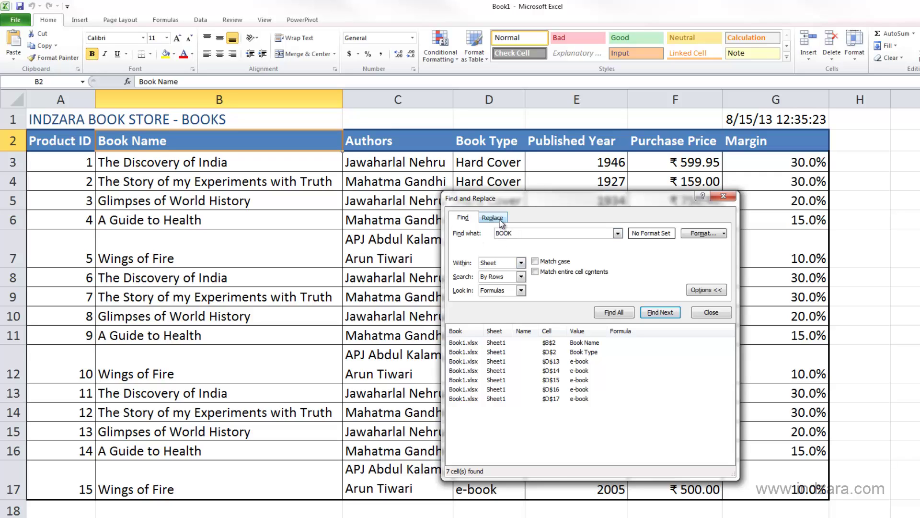
On the Replace tab, search for E-BOOK with DIGITAL BOOK as replacement and list its five matches
click(492, 218)
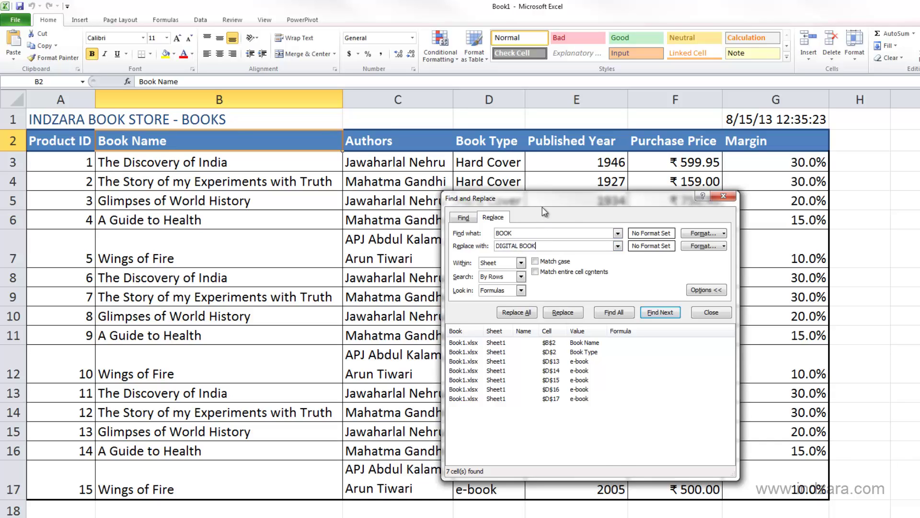
drag(543, 199, 651, 142)
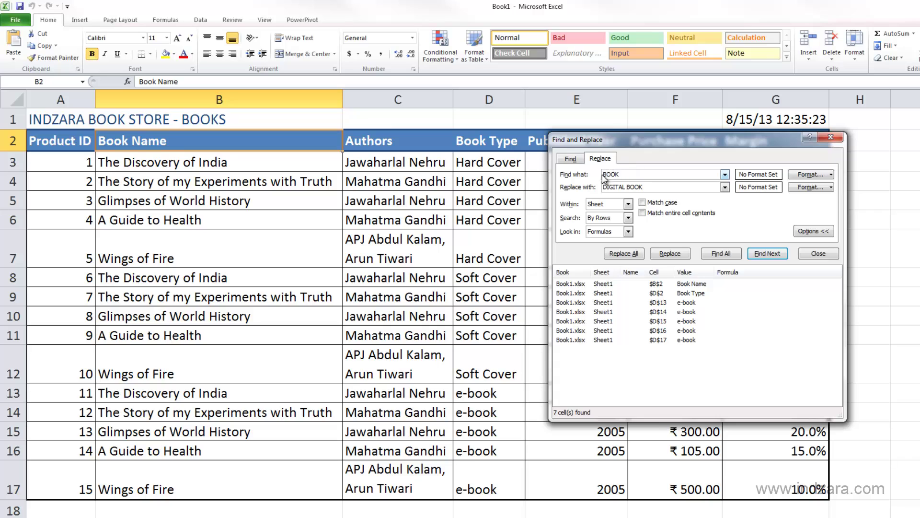
double_click(610, 174)
text(E-BOOK)
click(613, 175)
key(BackSpace)
text(-)
click(722, 253)
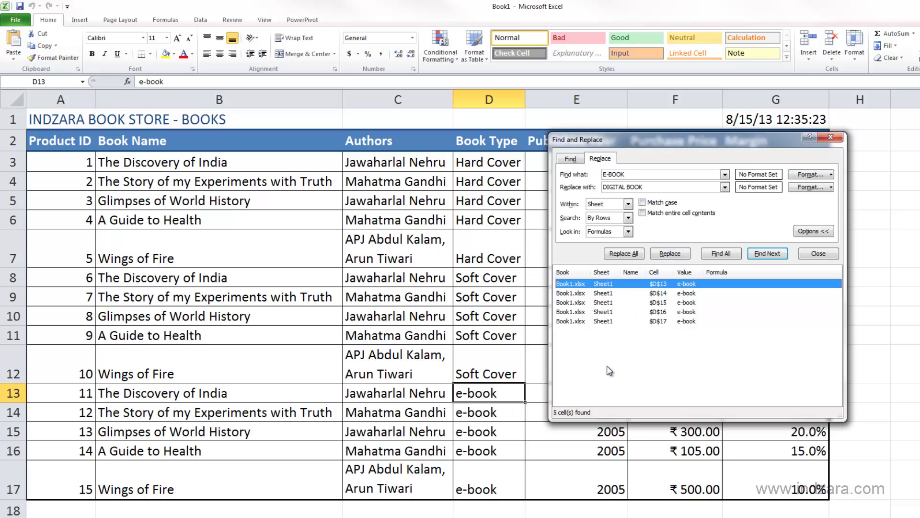
Replace E-BOOK in D13 individually, then Replace All for the other four, and dismiss the notice
click(663, 254)
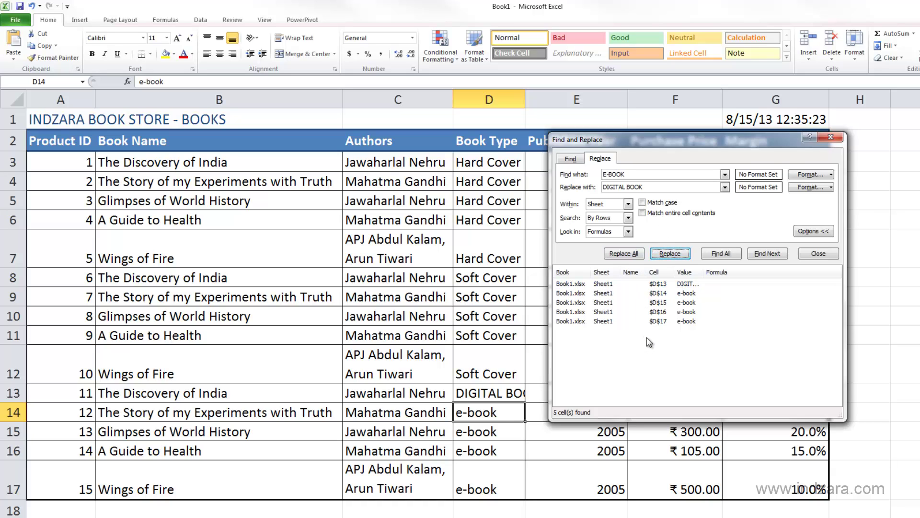
click(639, 255)
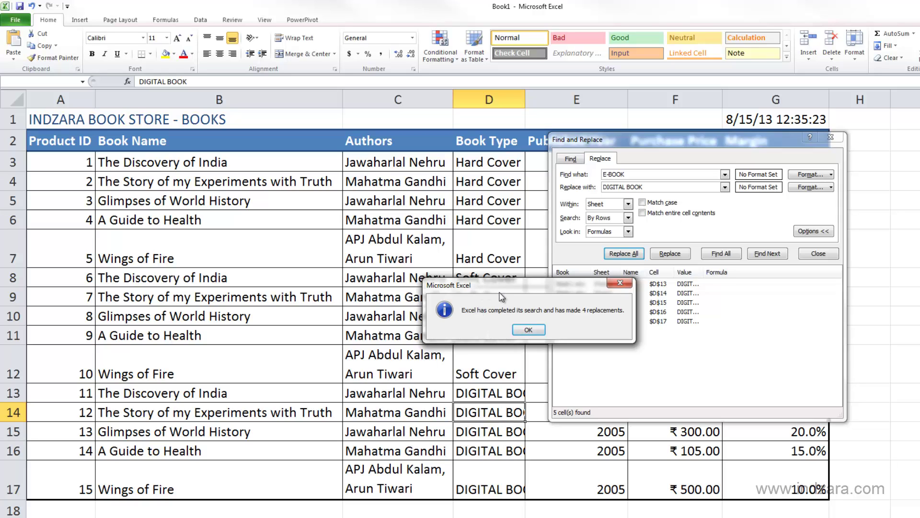
drag(480, 291, 501, 296)
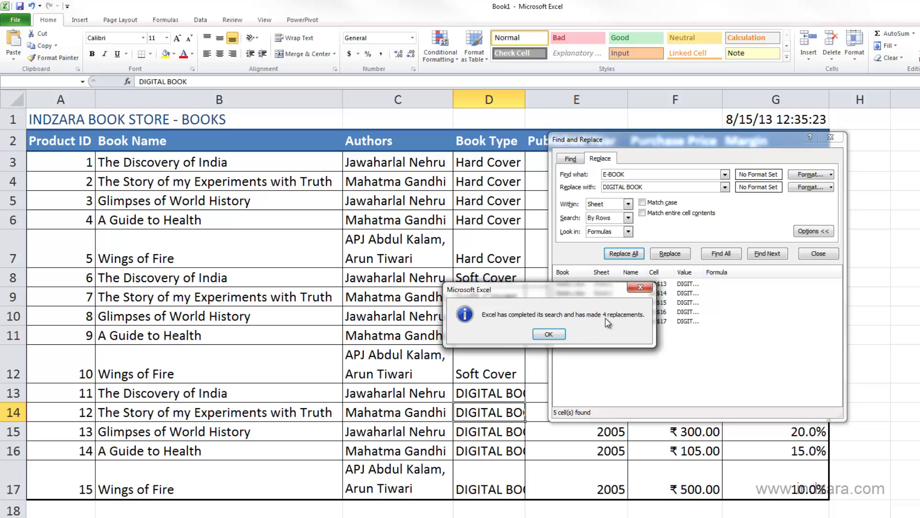
click(556, 335)
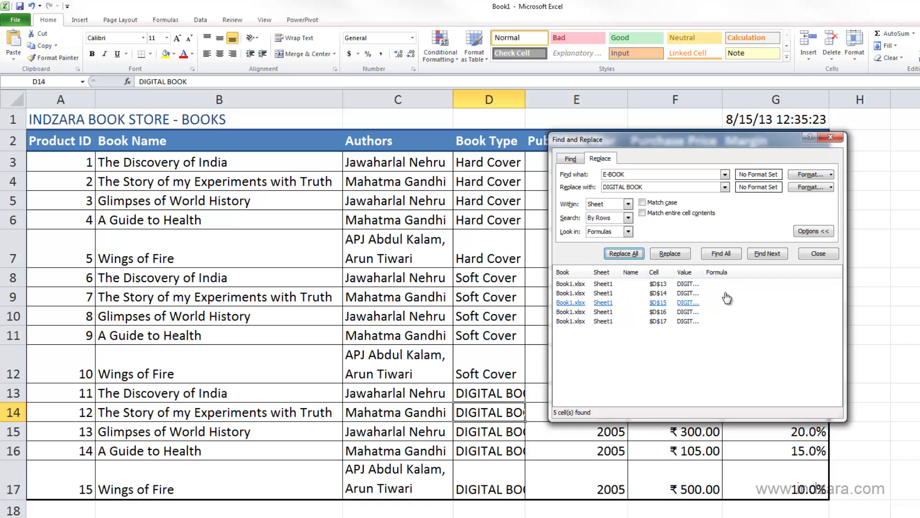
Widen the results Value column and move the window left to reveal Published Year and Purchase Price
drag(704, 272, 735, 272)
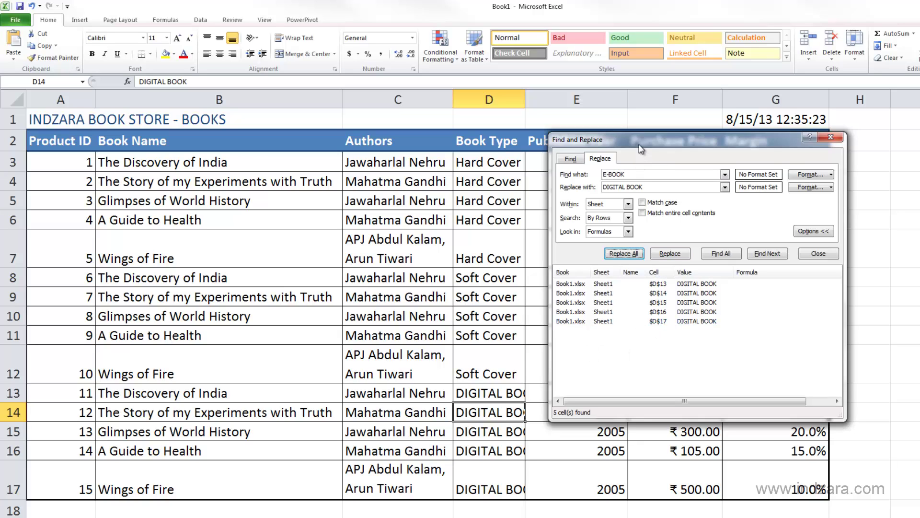
drag(637, 142, 629, 147)
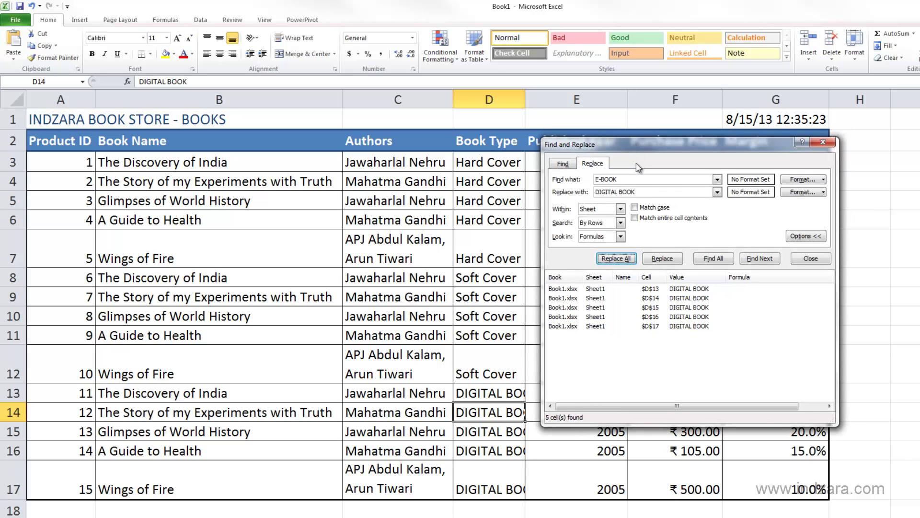
drag(691, 149, 342, 158)
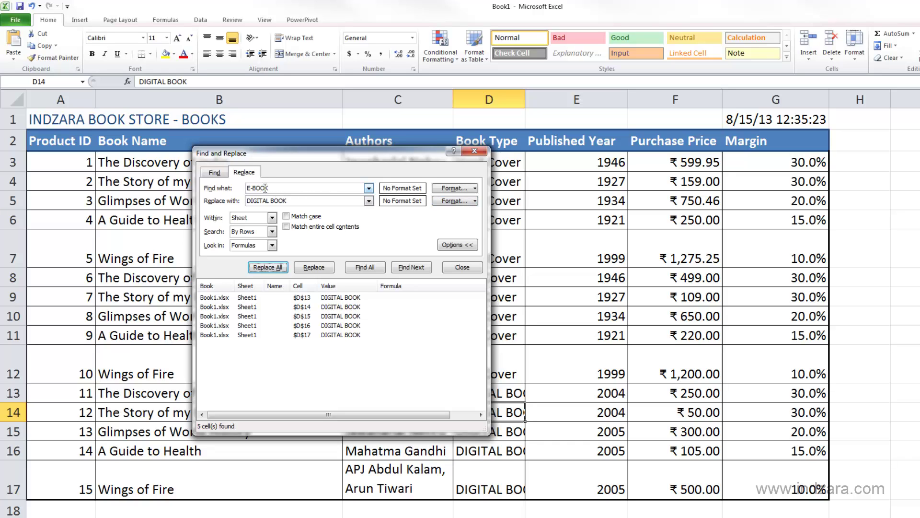
Set the Find what format to Currency with the ₹ English (India) symbol
click(474, 188)
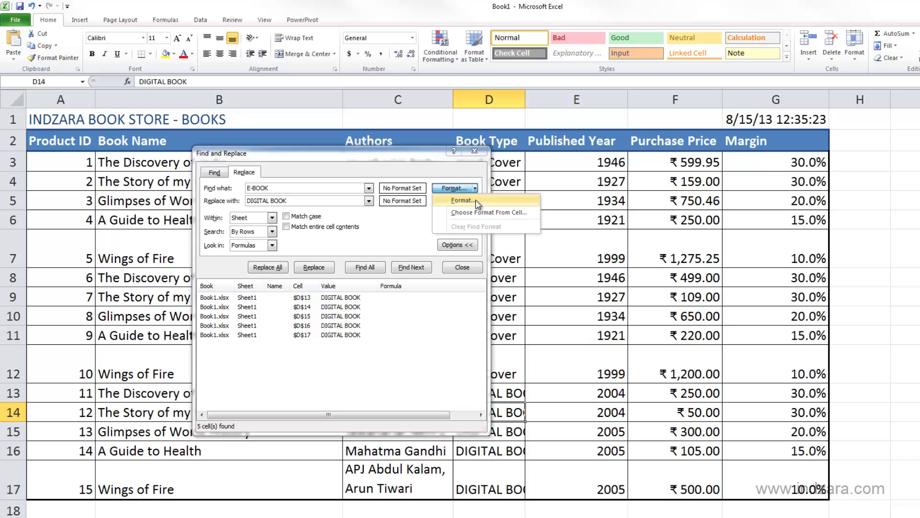
click(476, 199)
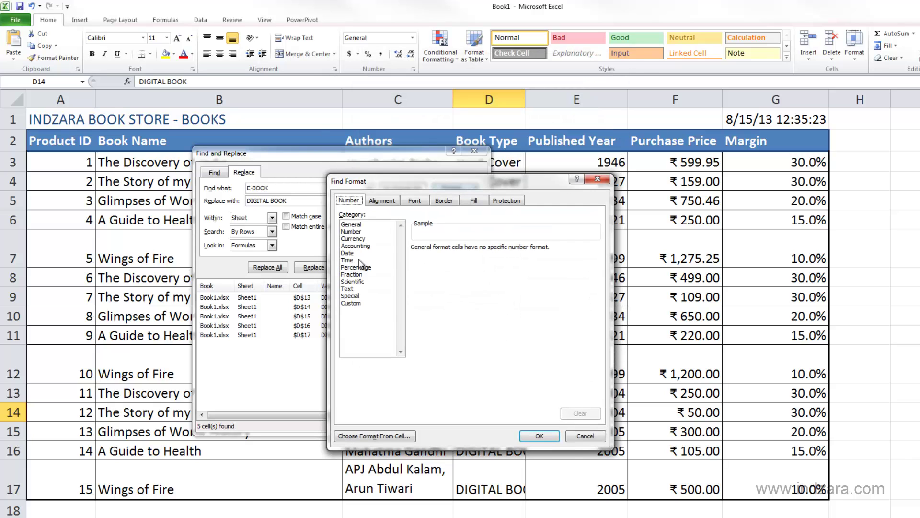
click(351, 239)
click(461, 262)
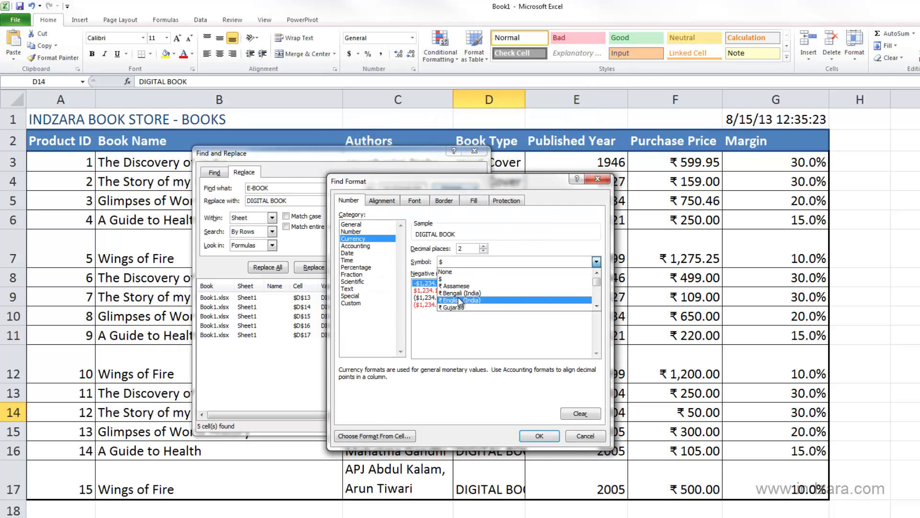
click(460, 300)
click(529, 437)
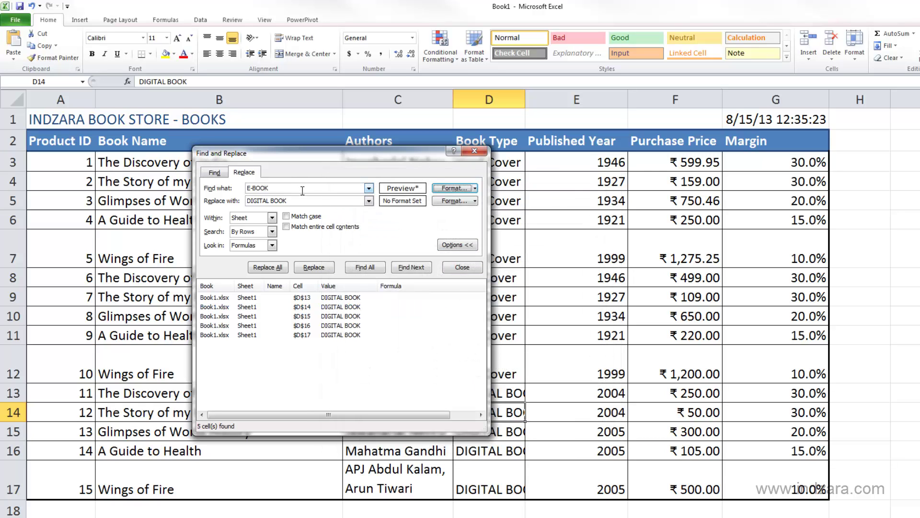
Delete the E-BOOK search text and select the DIGITAL BOOK replacement text
double_click(249, 188)
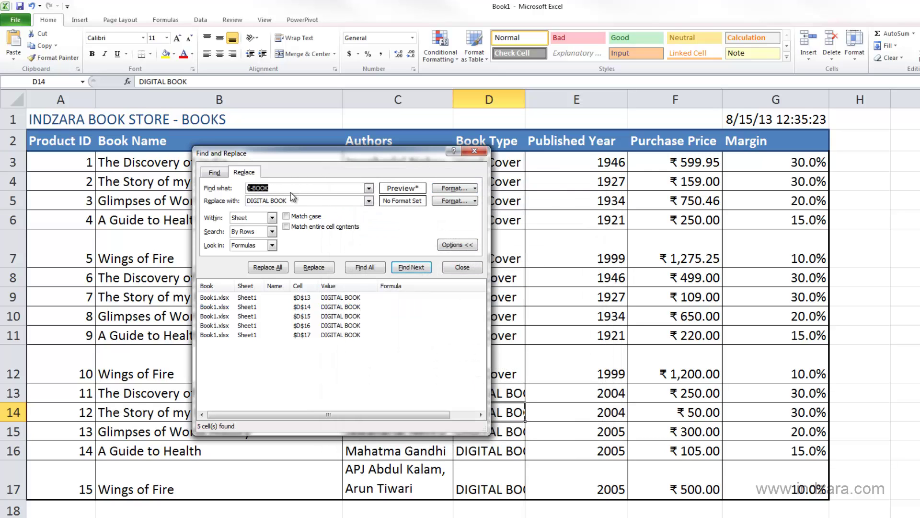
key(Delete)
drag(287, 201, 225, 204)
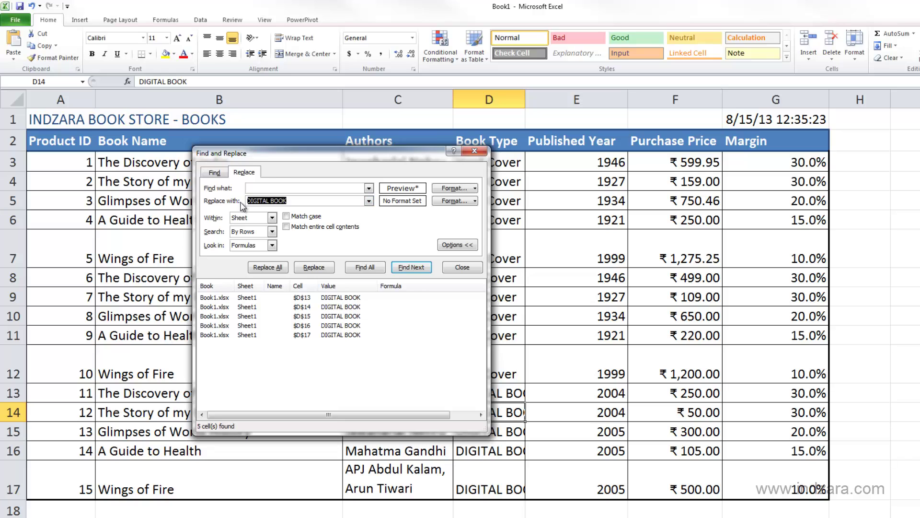
Clear the replacement text and list all 15 rupee-formatted cells, F3 through F17
key(Delete)
click(368, 269)
drag(484, 429, 479, 494)
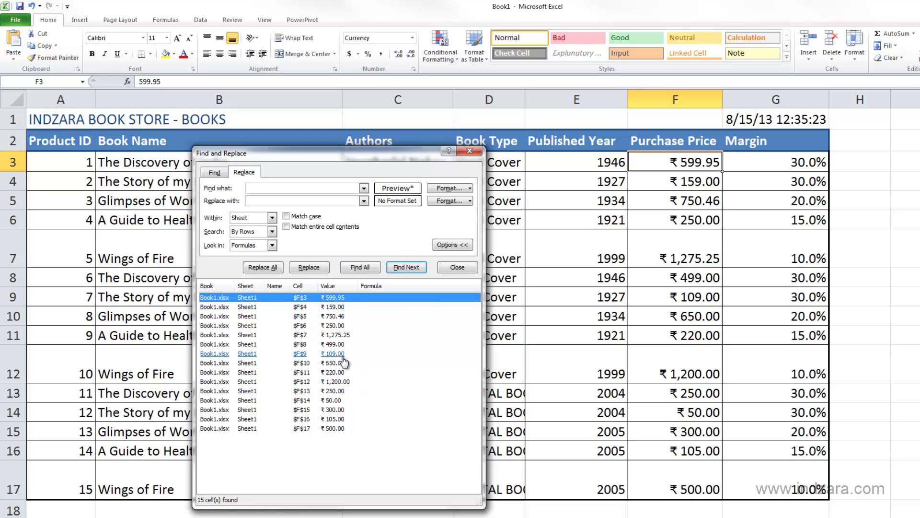
Set the Replace with format to Currency with the $ symbol
click(471, 201)
click(460, 214)
click(368, 132)
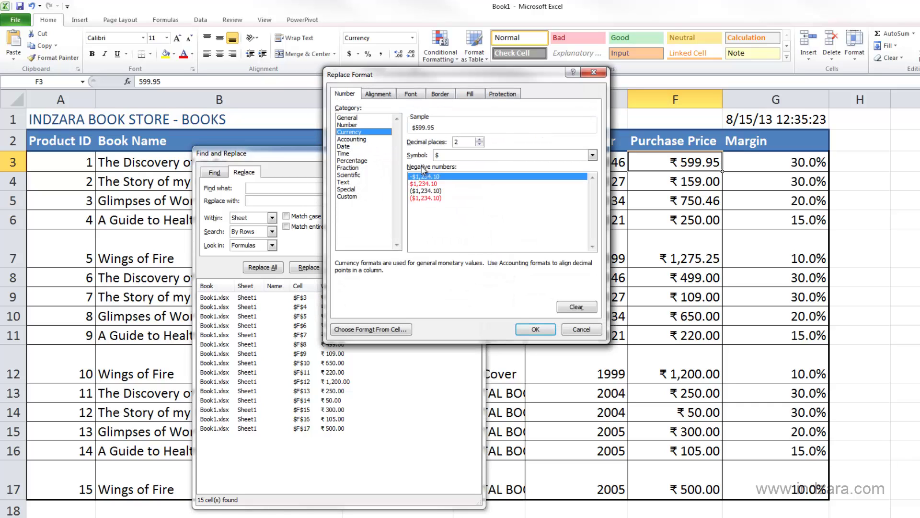
click(460, 156)
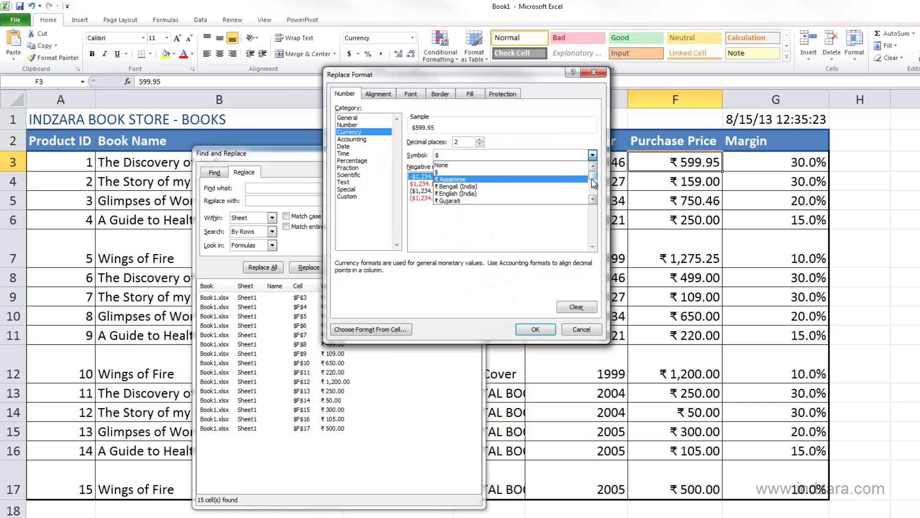
drag(592, 181, 592, 169)
click(442, 159)
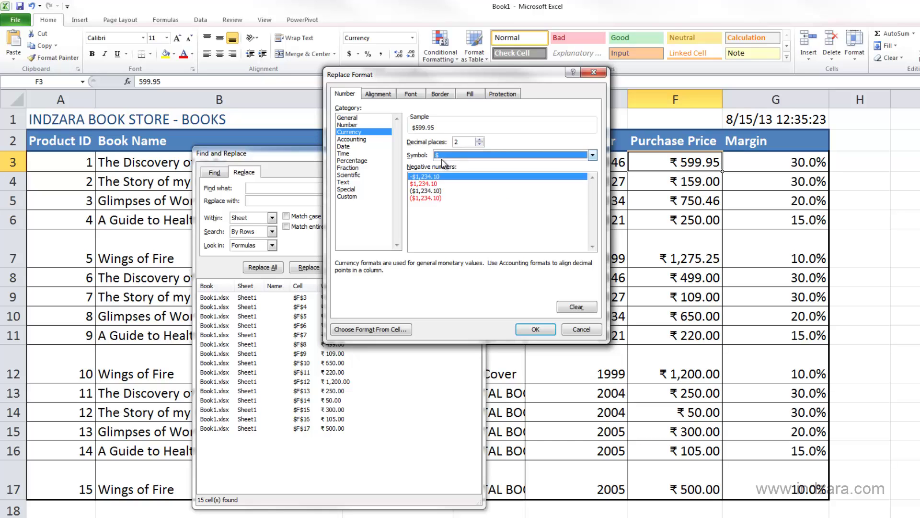
click(528, 327)
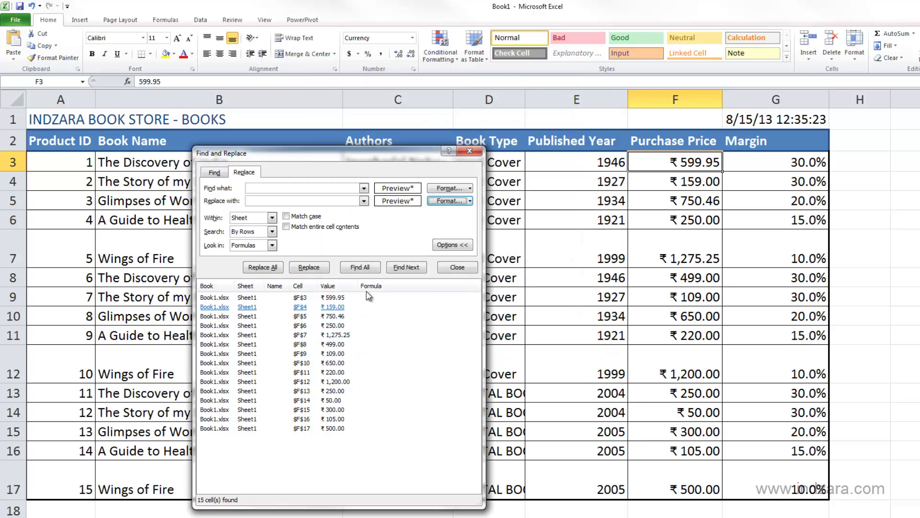
Replace F3, then Replace All for the remaining 14 Purchase Price cells, converting them to dollars
click(309, 267)
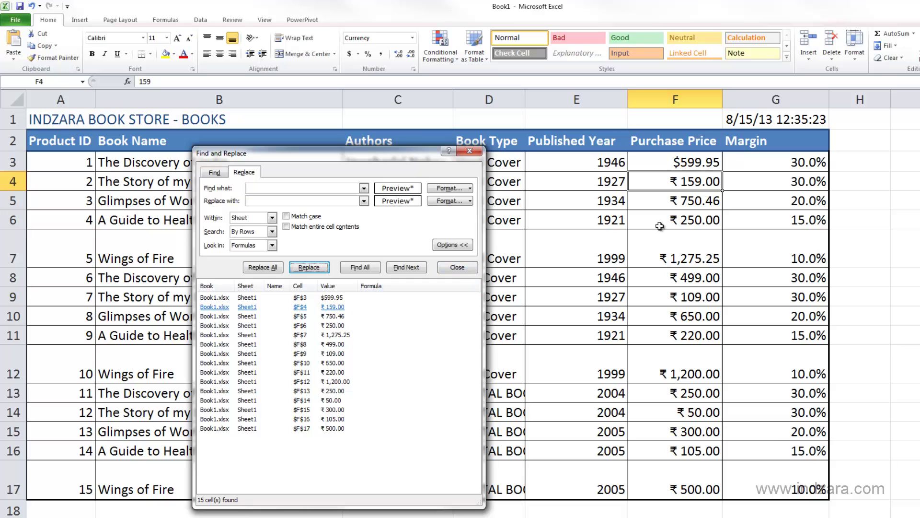
click(271, 270)
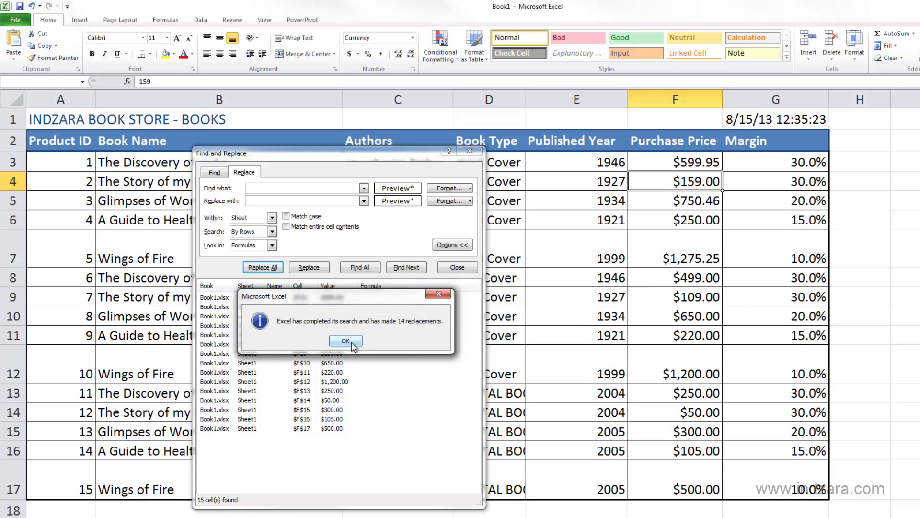
click(353, 344)
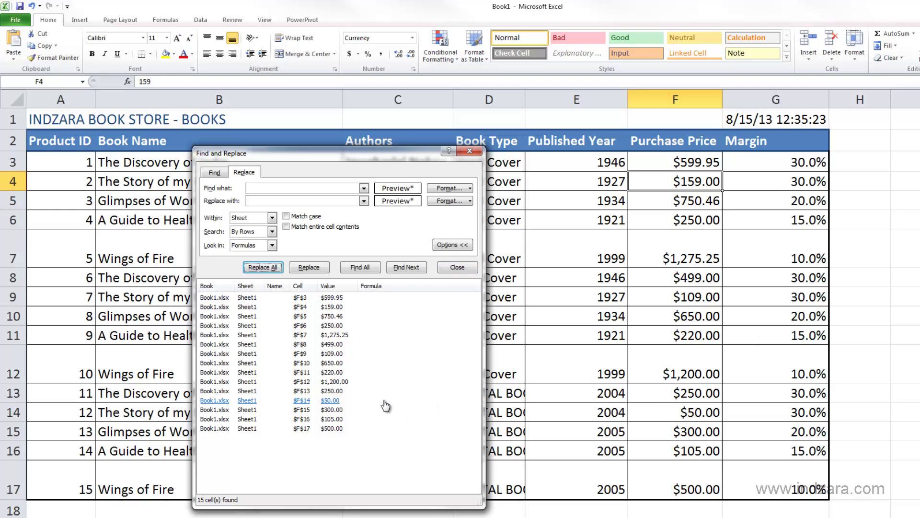
Review the search format without changes, then close Find and Replace
click(470, 188)
click(471, 200)
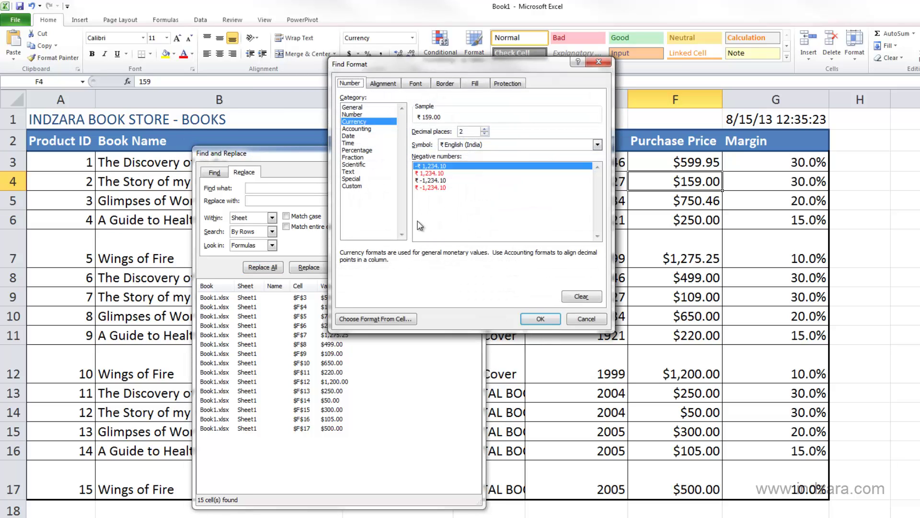
click(585, 319)
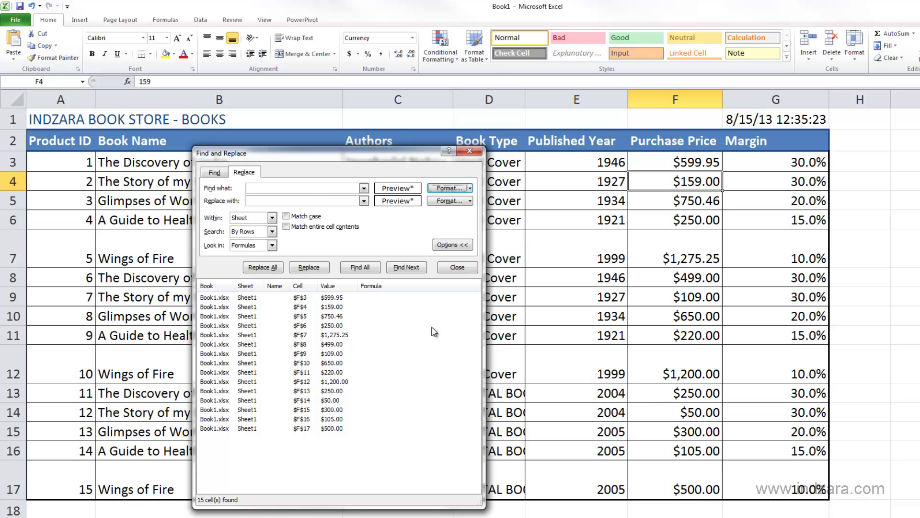
click(452, 267)
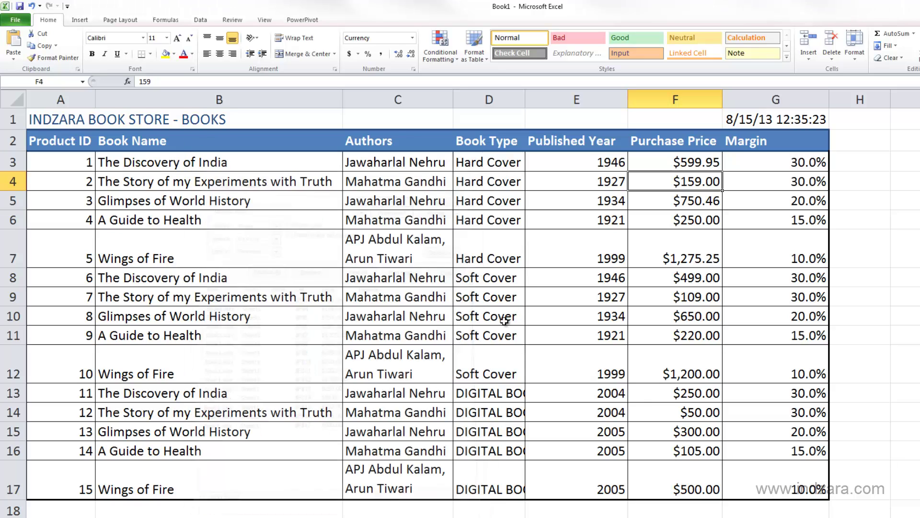
click(423, 506)
Undo four times, restoring rupee prices in F3–F17 and e-book in D13–D17
key(ctrl+z)
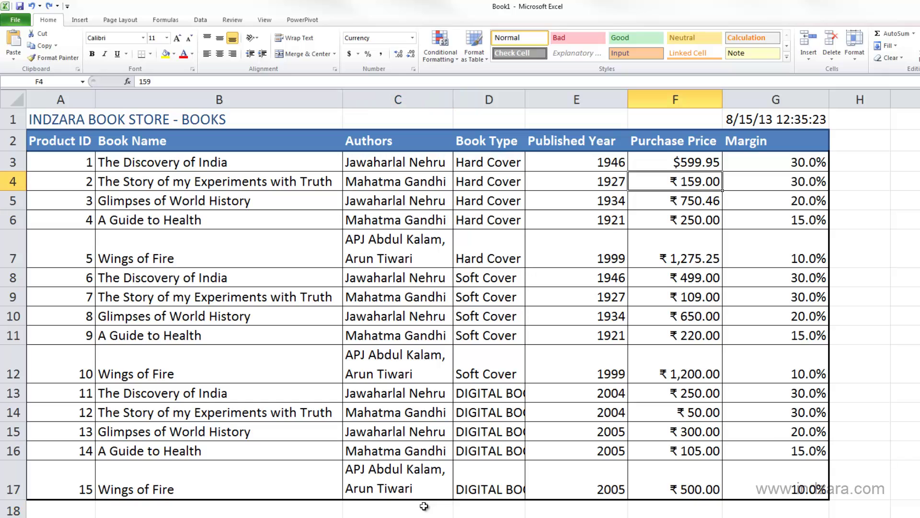
key(ctrl+z)
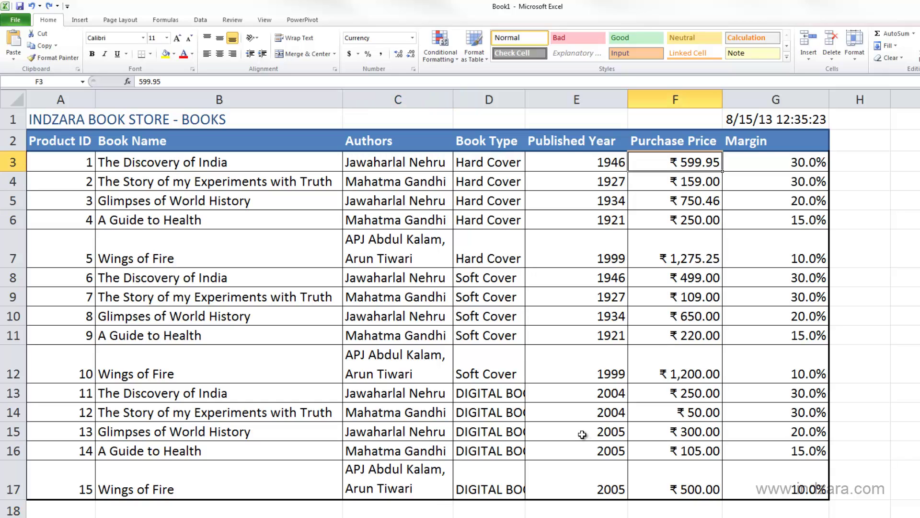
key(ctrl+z)
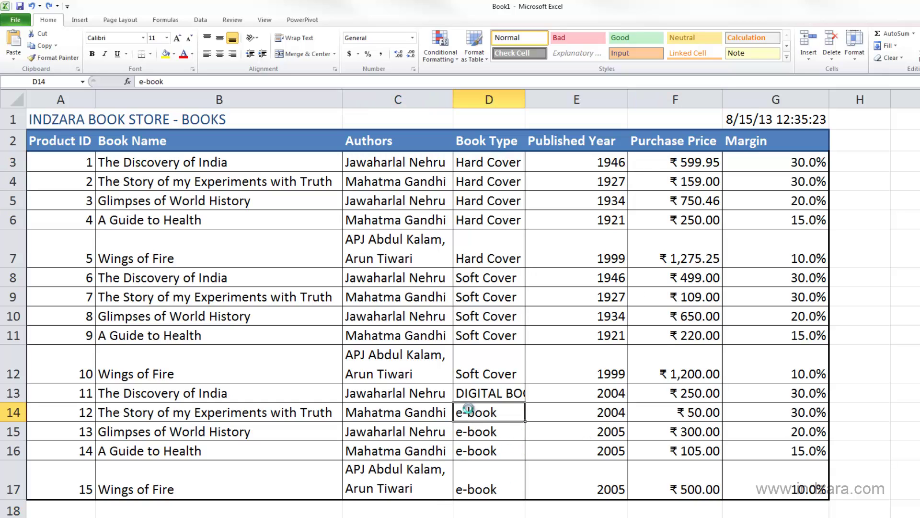
key(ctrl+z)
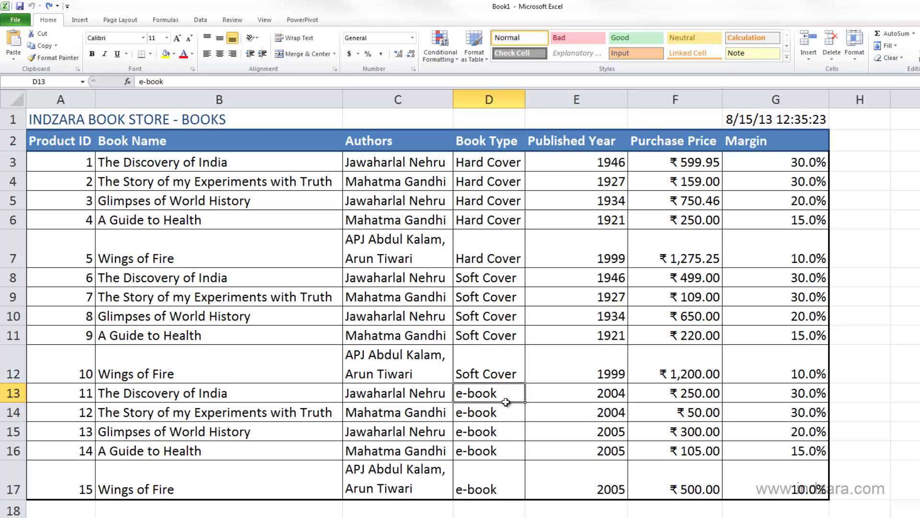